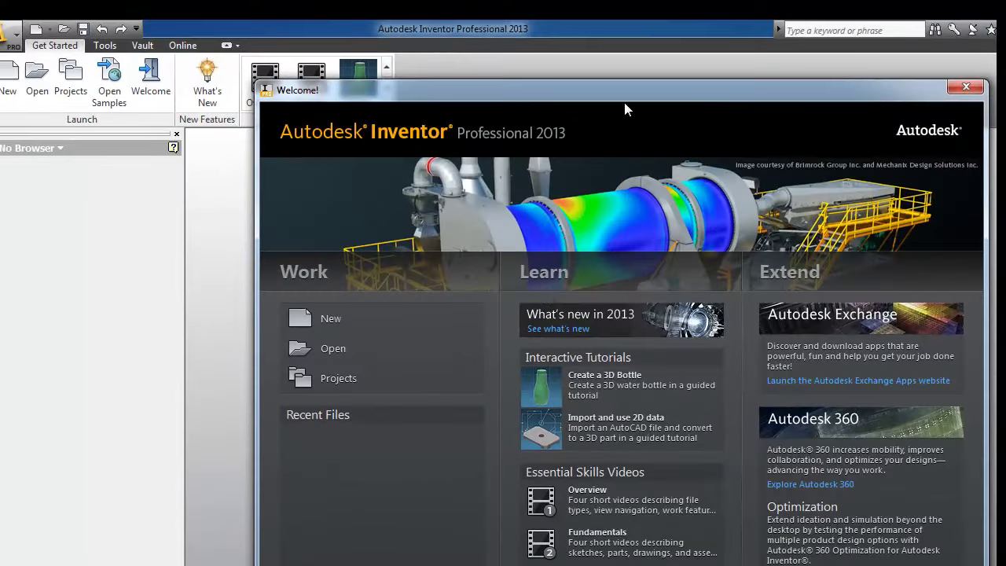
Step: Drag Inventor's Welcome window slightly up and to the left
drag(625, 109, 589, 72)
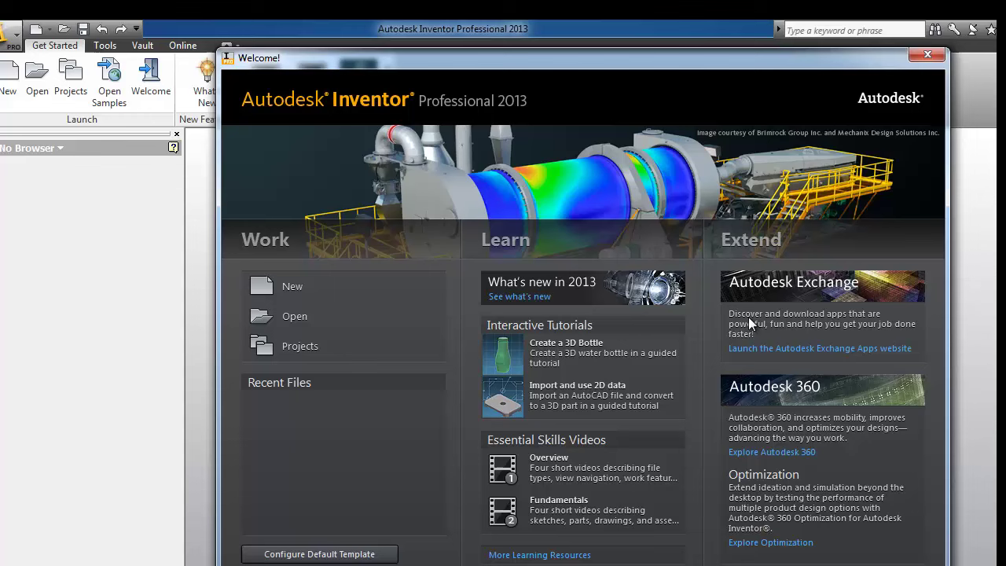
Step: Close the Welcome window, browse the Tools, Online and Get Started tabs, then list new document types
click(928, 56)
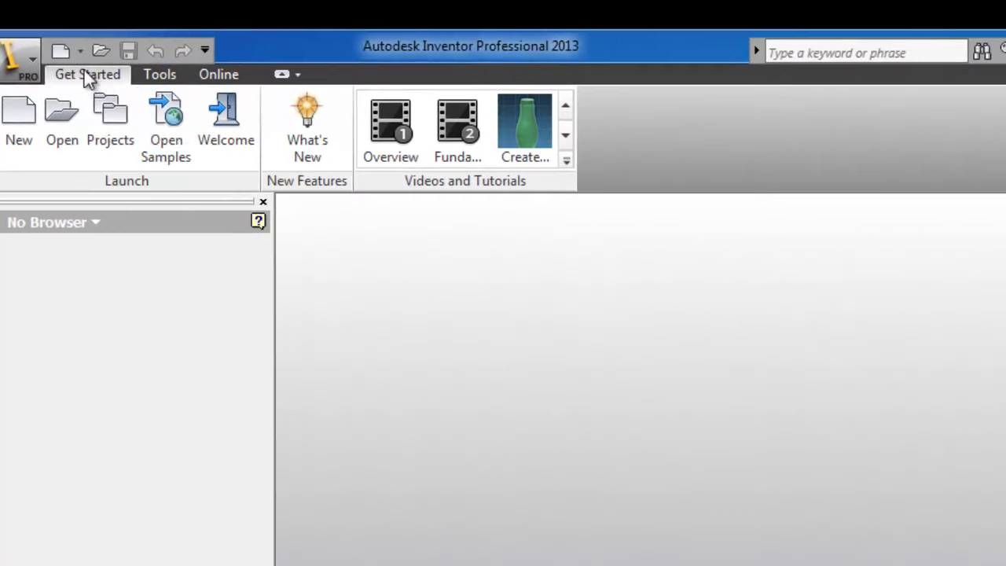
click(159, 75)
click(208, 79)
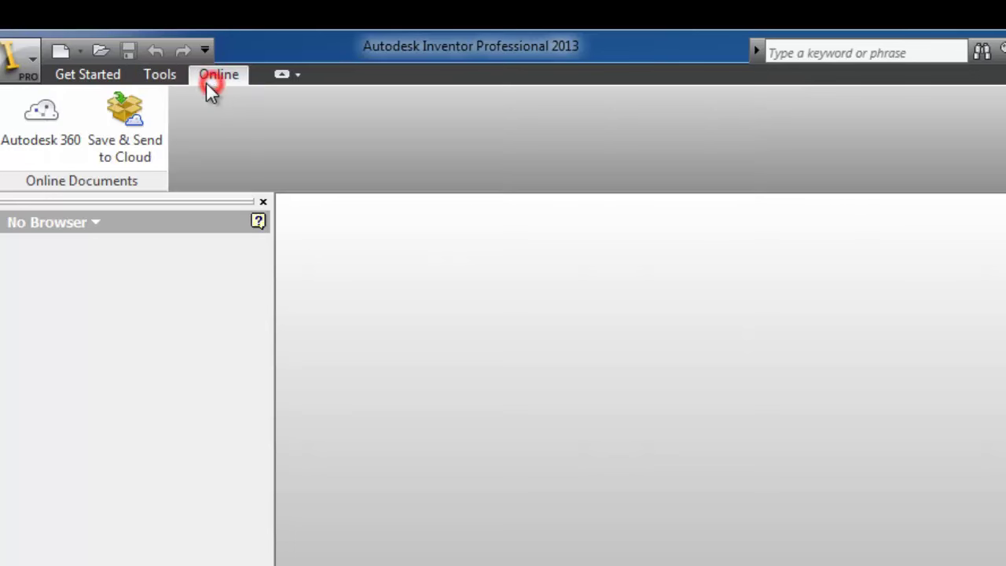
click(86, 79)
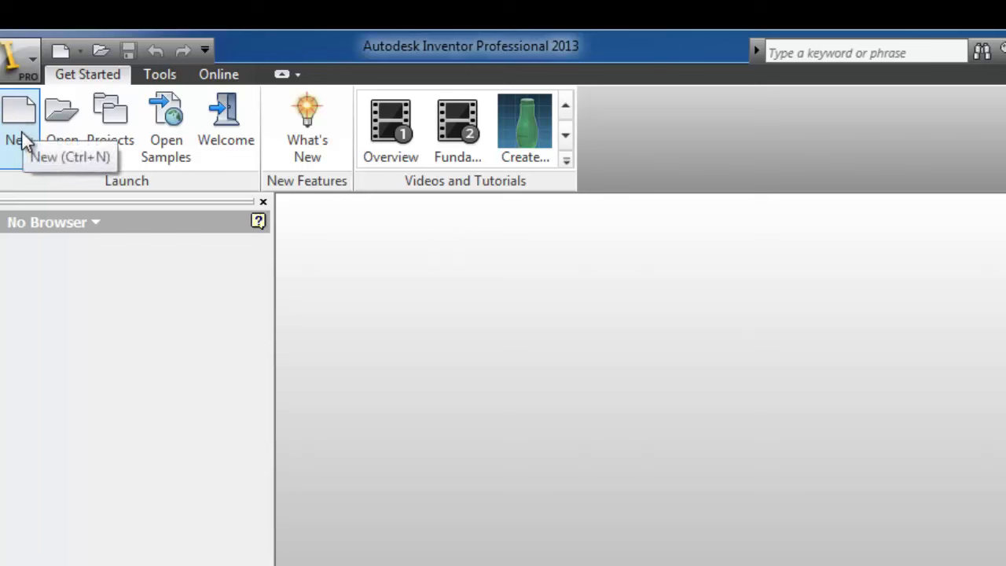
click(79, 53)
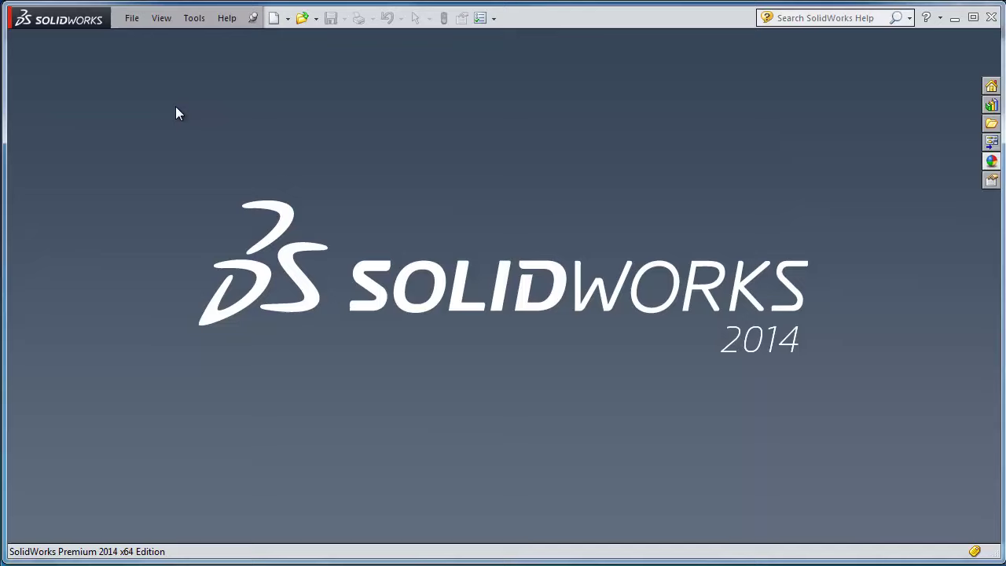
Step: Open the New SolidWorks Document dialog from the File menu
click(128, 18)
click(137, 39)
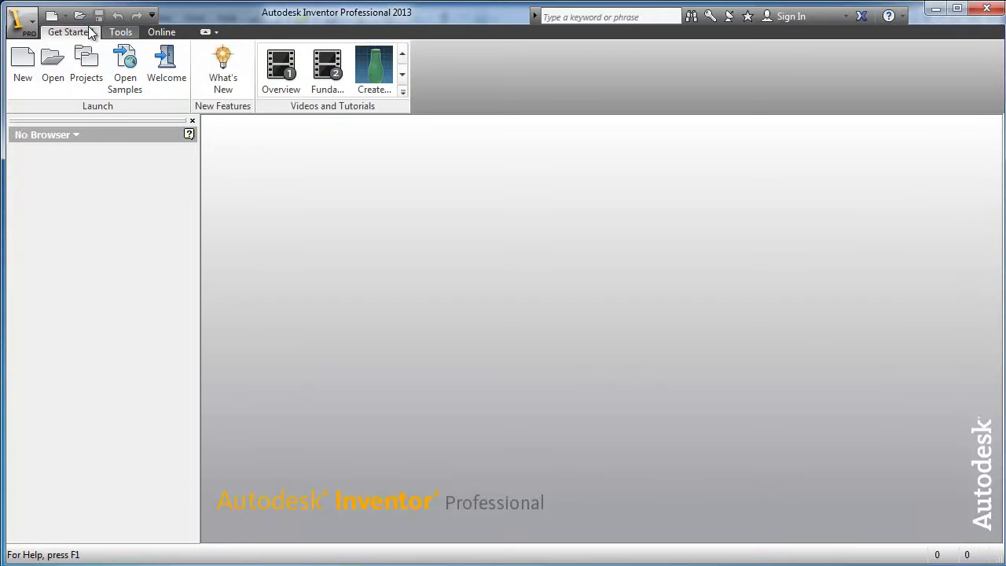
Step: Create a blank Part3 from the Quick Access New list and reposition its window
click(65, 15)
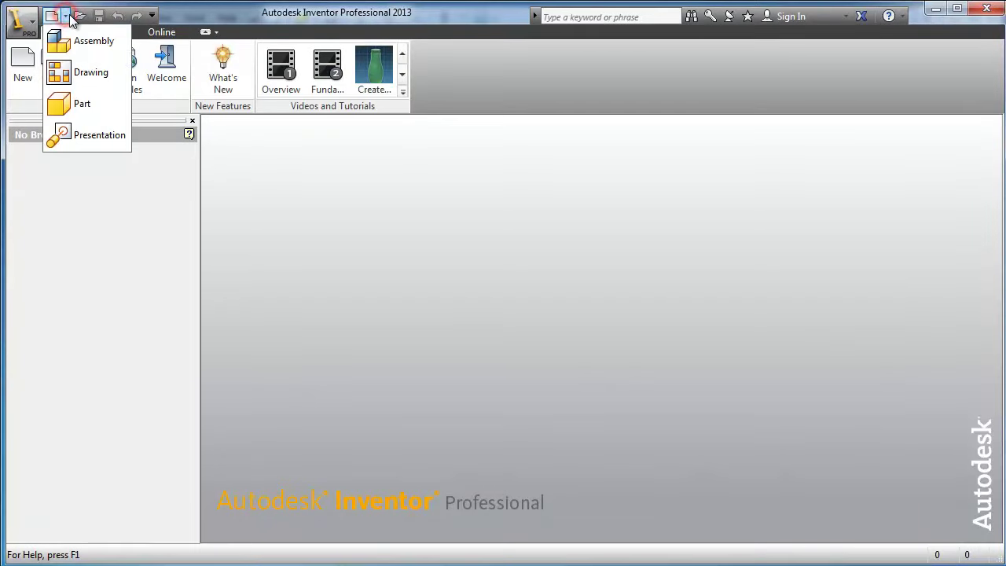
click(85, 106)
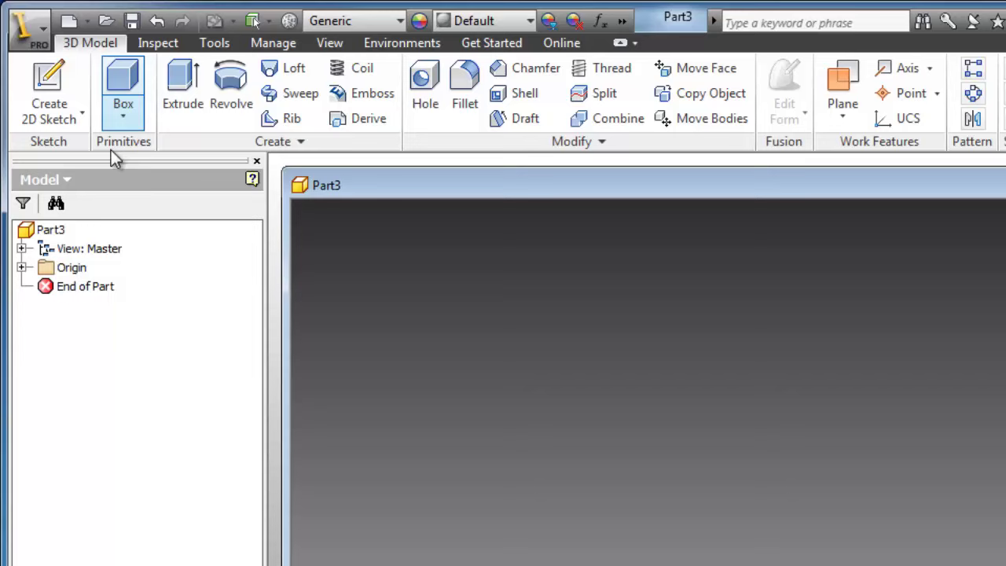
double_click(550, 189)
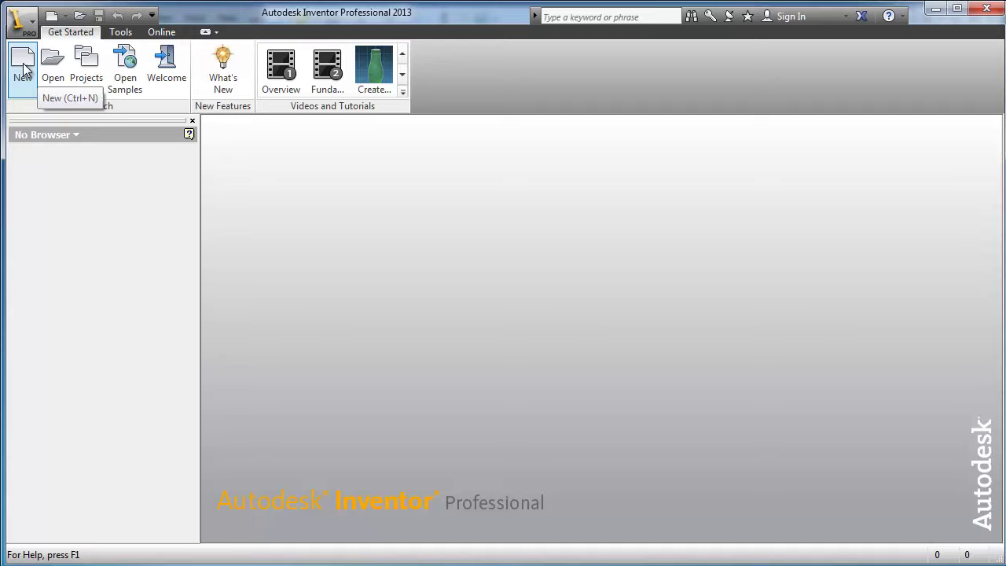
Step: Compare English and Metric templates, then create Part4 from Metric Standard (mm).ipt
click(23, 65)
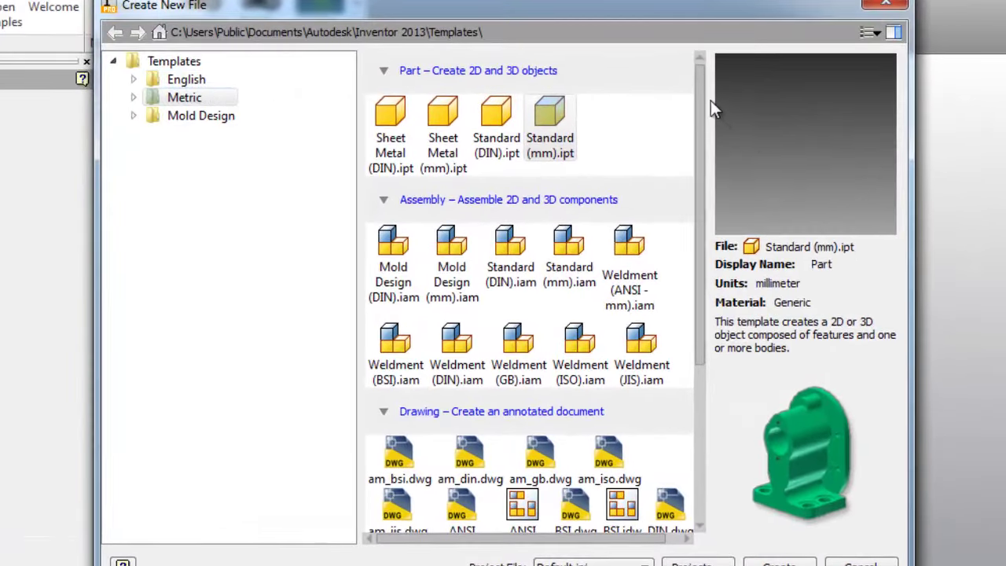
mouse_move(704, 95)
mouse_down()
mouse_move(700, 226)
mouse_move(703, 83)
mouse_up()
click(161, 80)
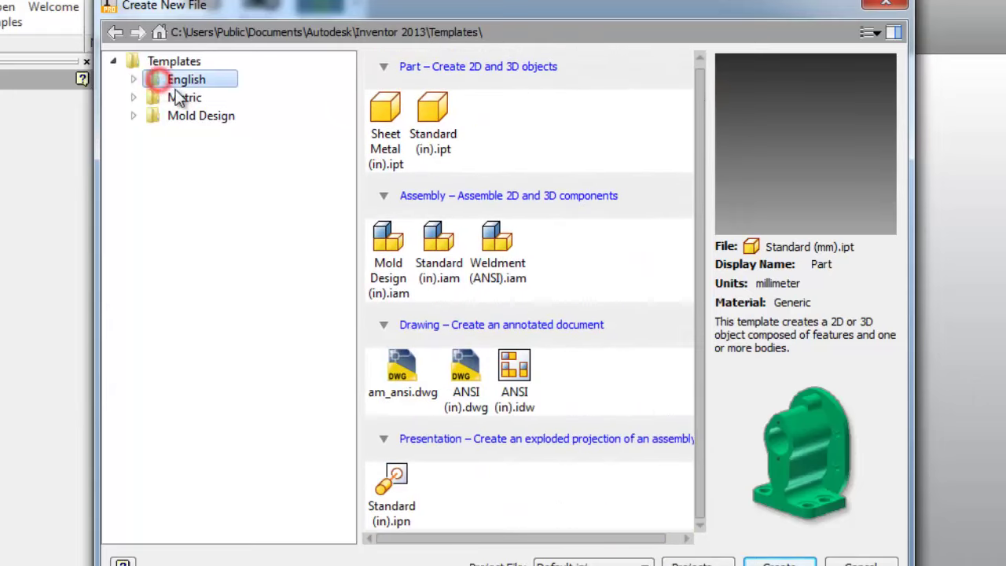
click(171, 97)
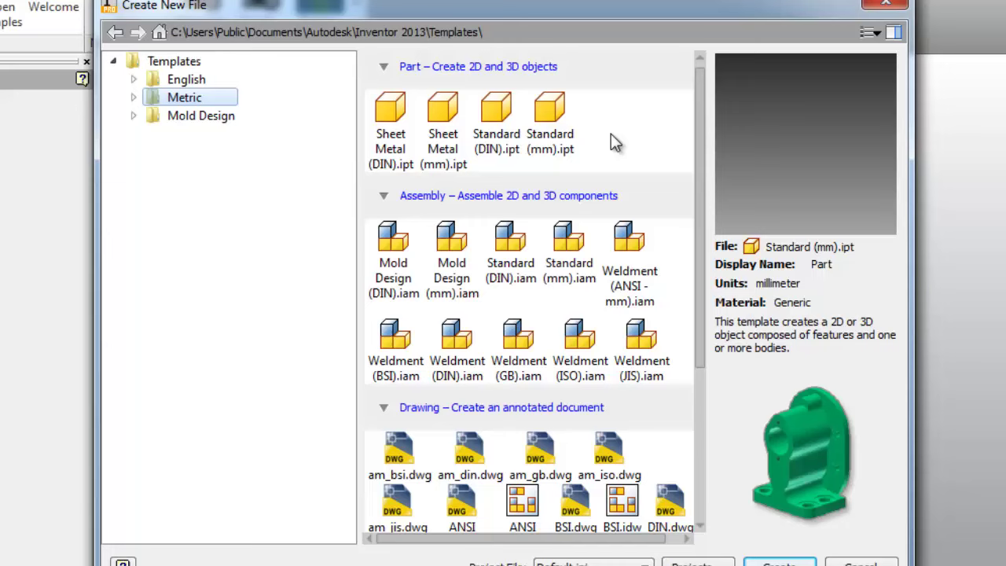
drag(696, 138, 703, 162)
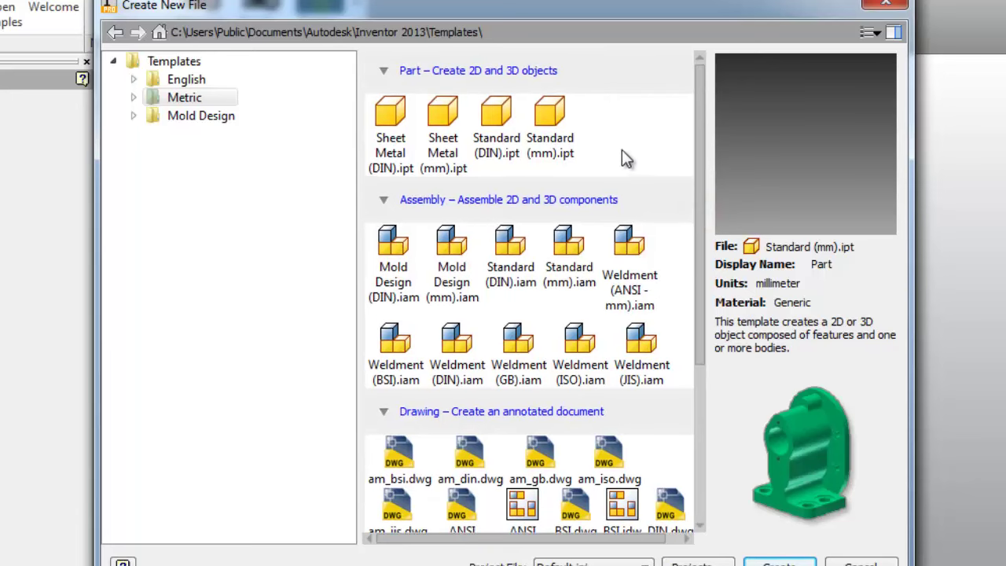
click(554, 132)
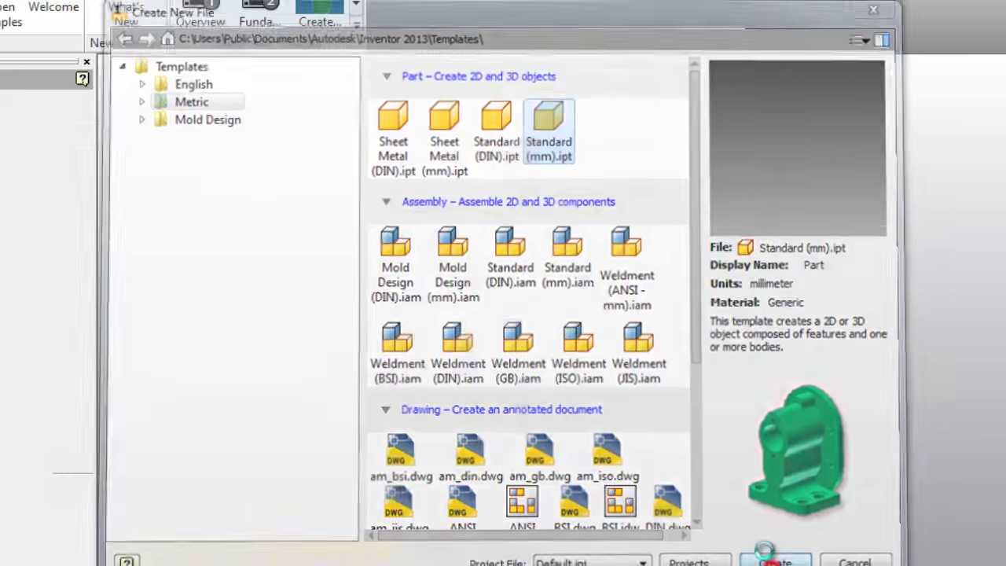
click(779, 562)
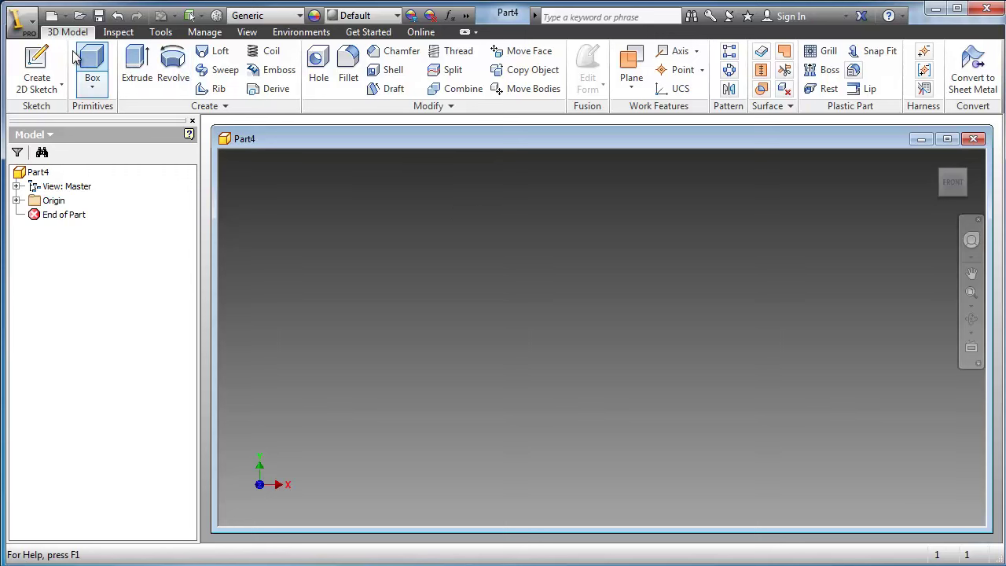
Step: Create another new part, Part5, and move its window slightly up and left
click(63, 16)
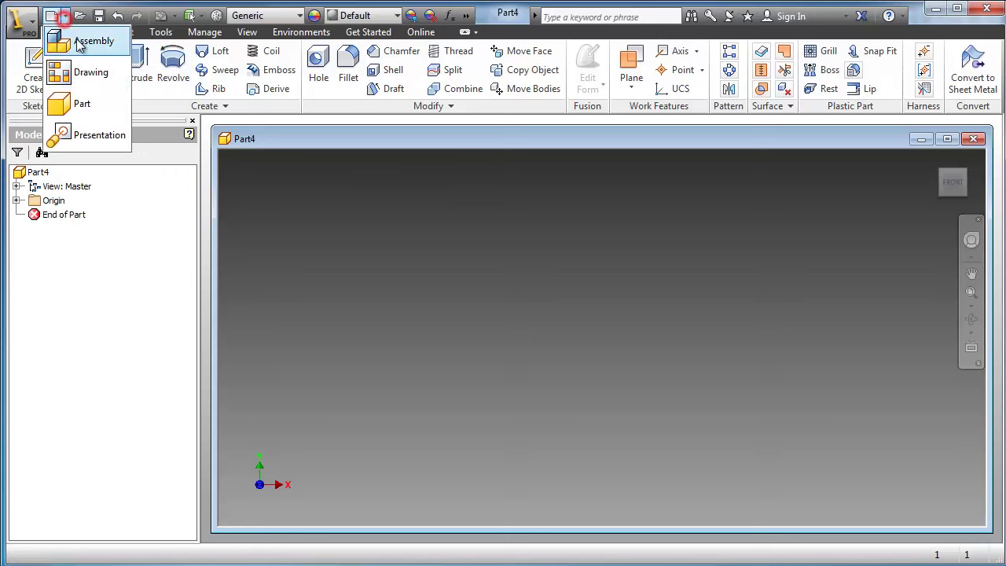
click(82, 103)
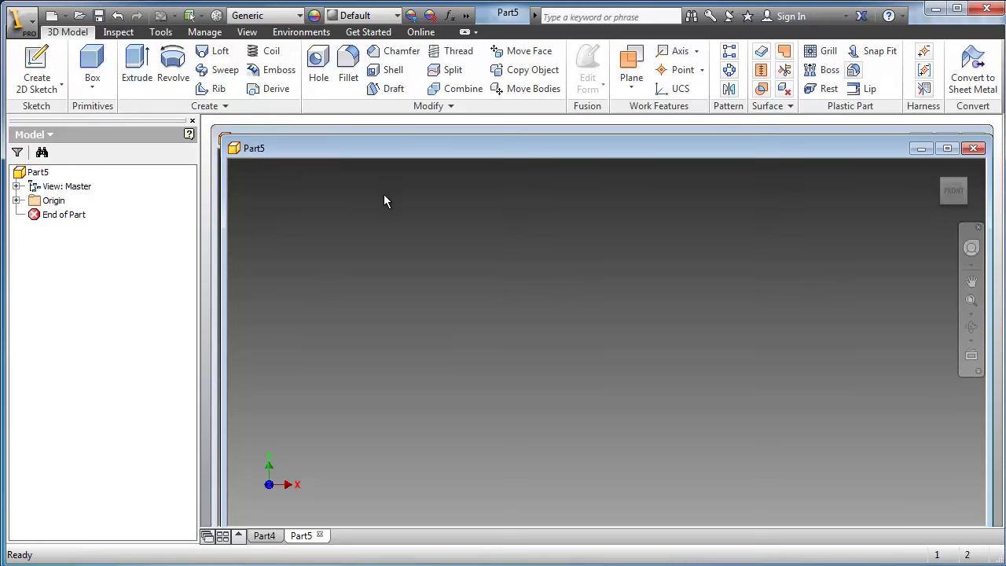
drag(465, 149, 456, 137)
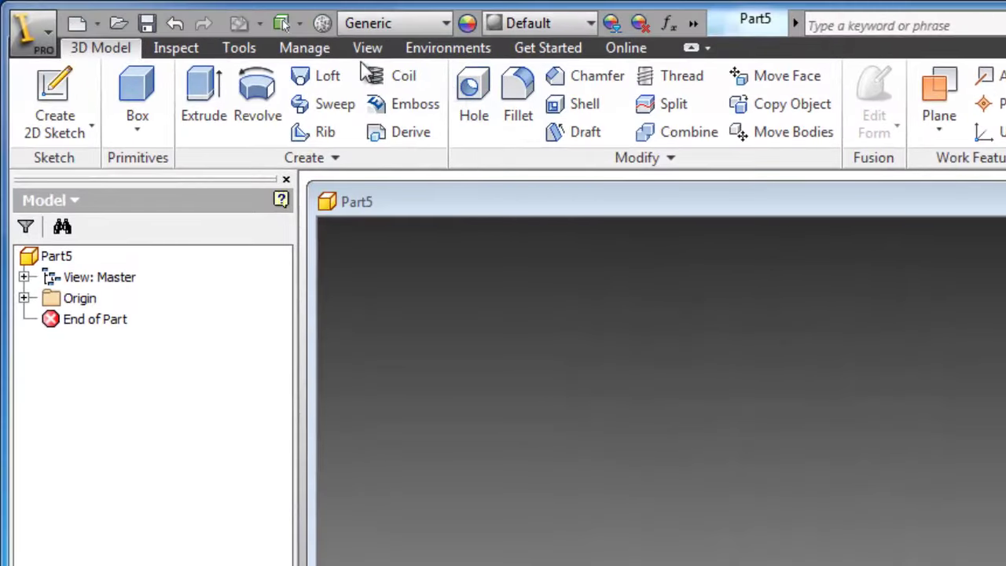
Step: In Document Settings, set Part5's length unit to millimeter and mass unit to gram
click(241, 50)
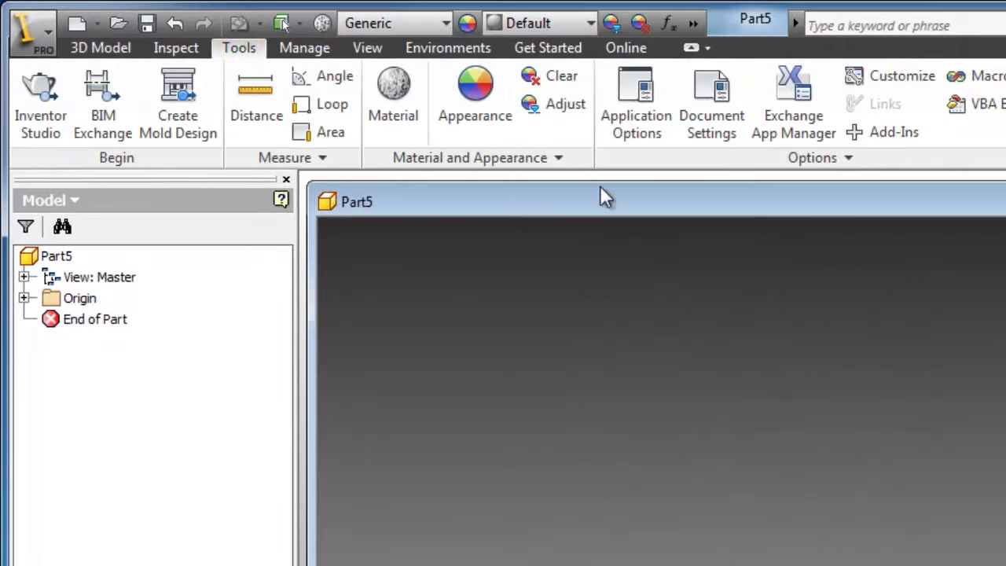
click(703, 111)
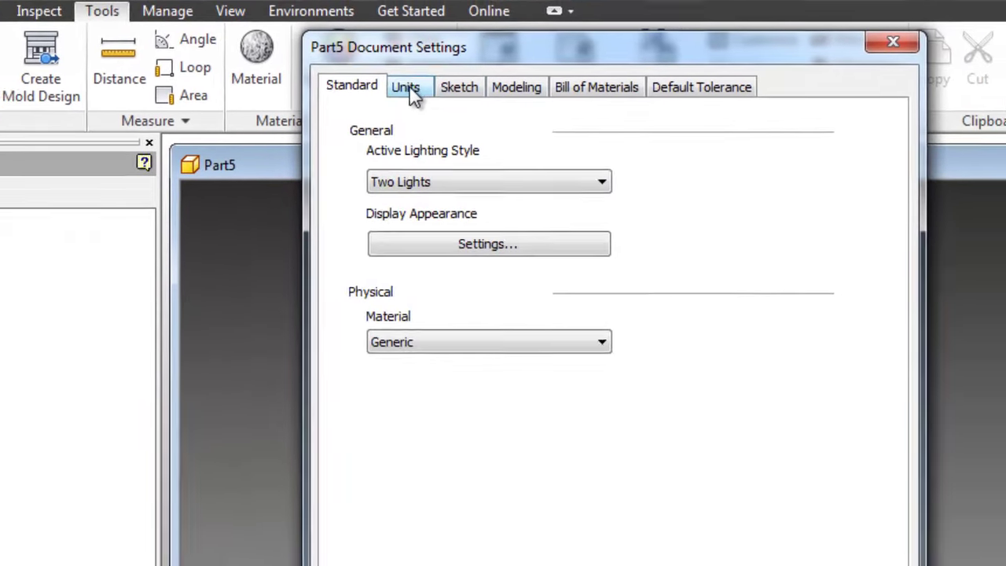
click(543, 123)
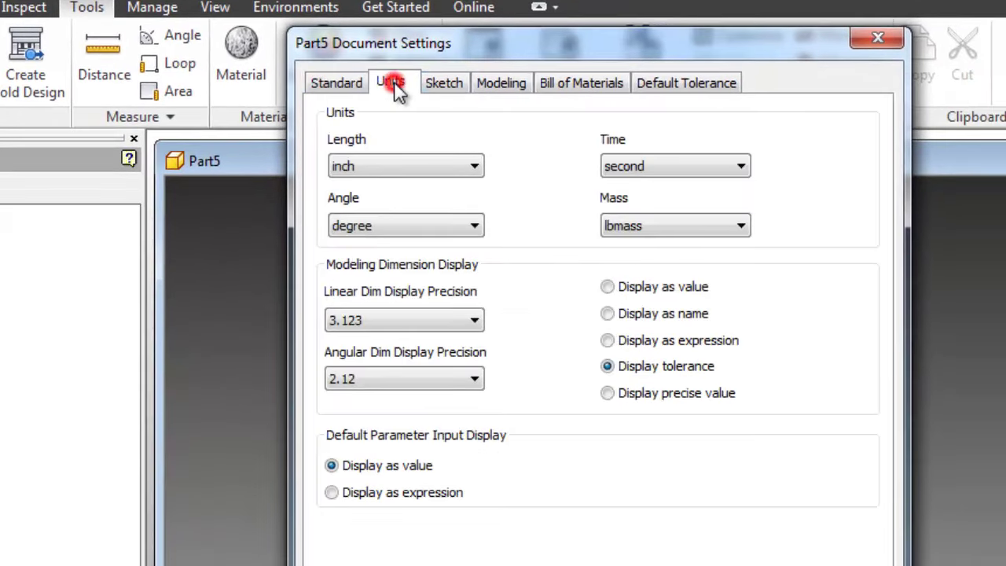
click(378, 176)
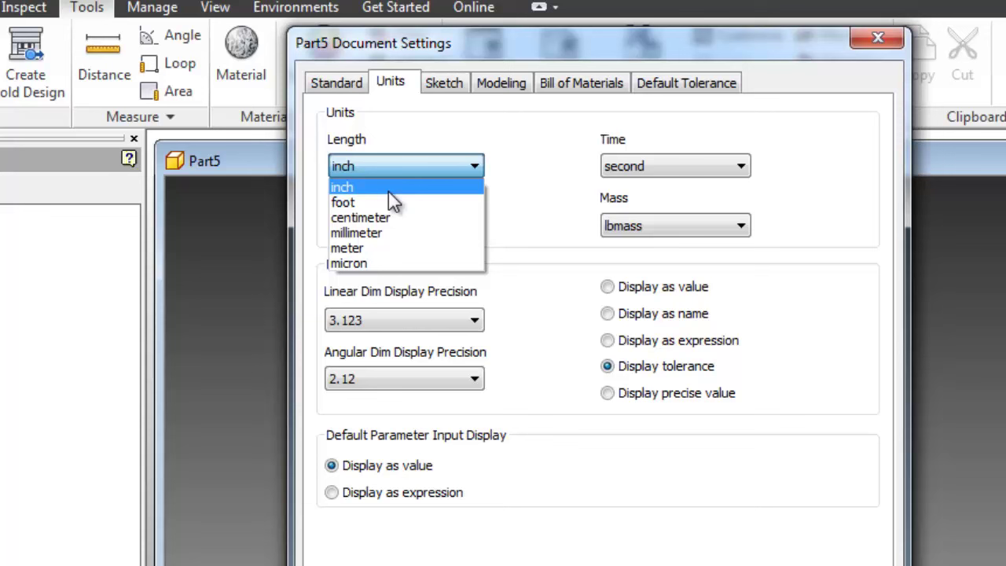
click(400, 233)
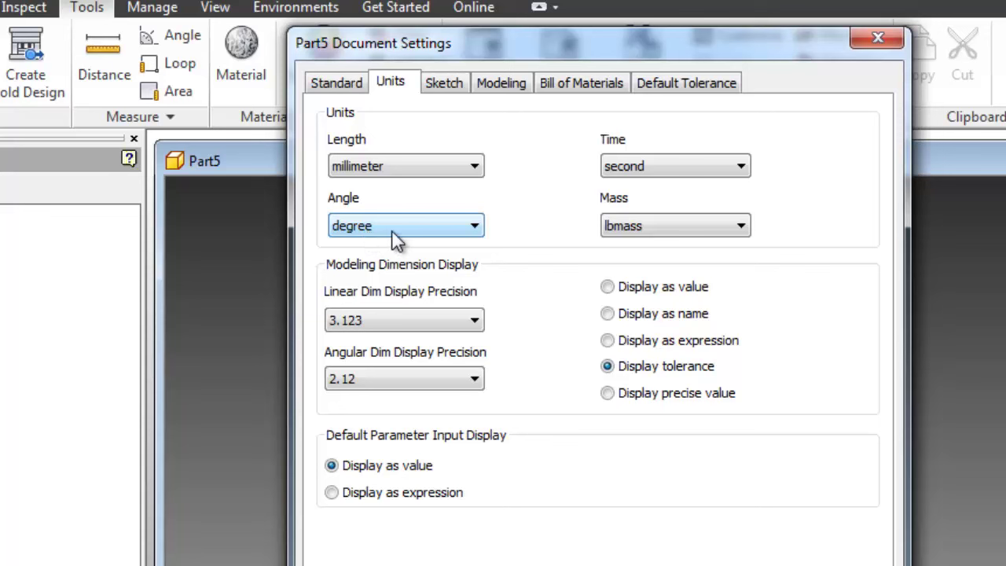
click(654, 228)
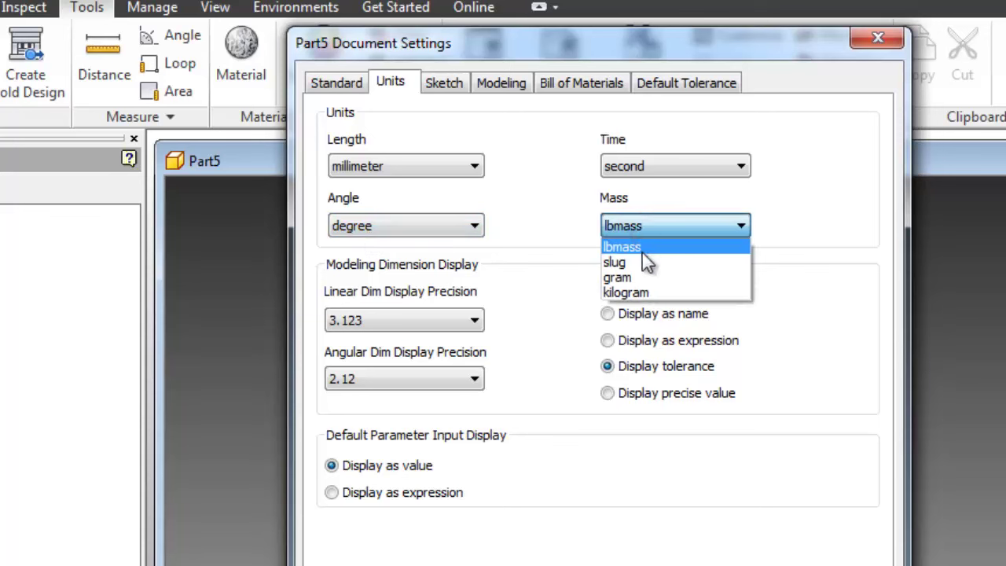
click(639, 278)
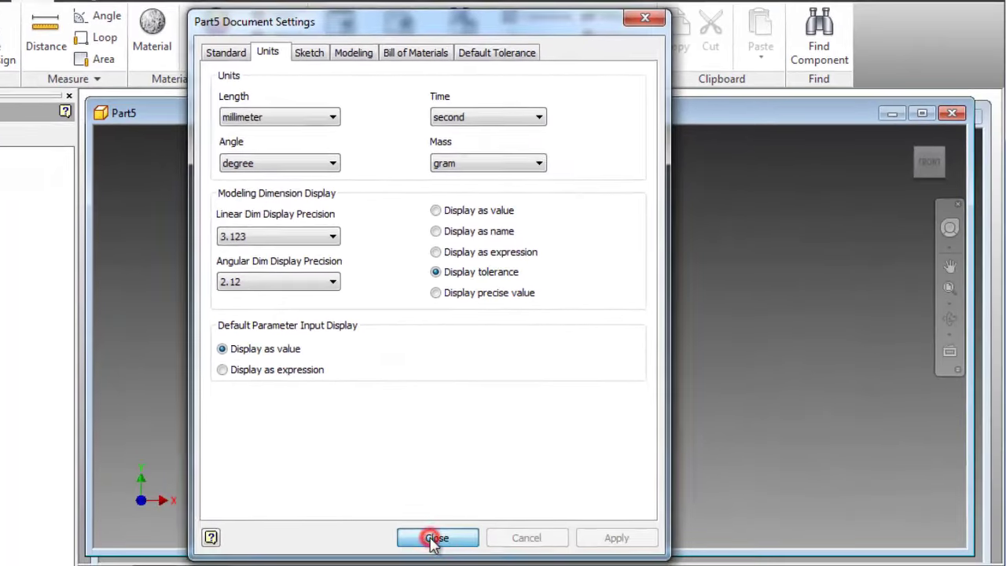
click(433, 535)
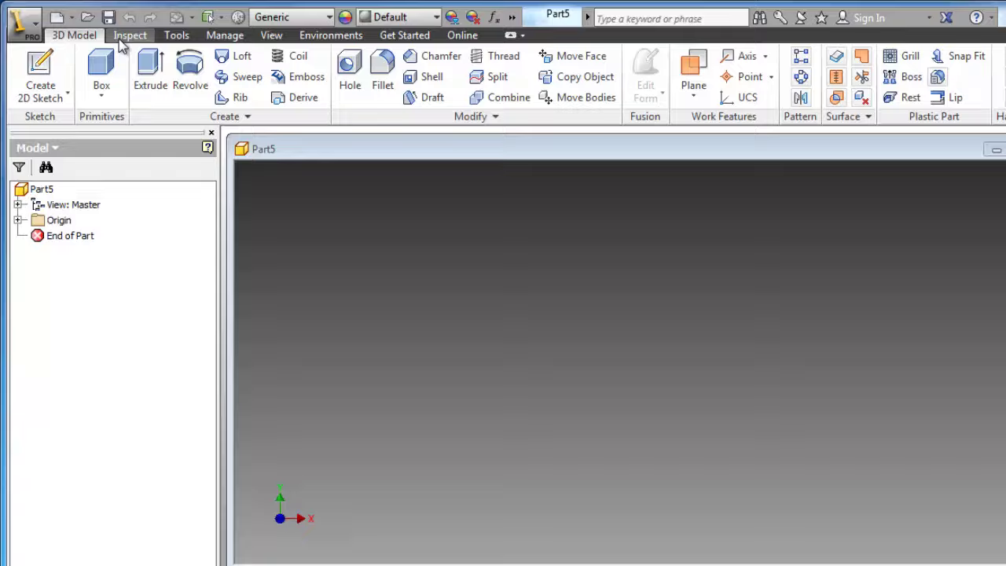
Step: Browse the Inspect, Tools, Manage, View, Environments, Get Started and 3D Model tabs, then bring up Part7
click(118, 31)
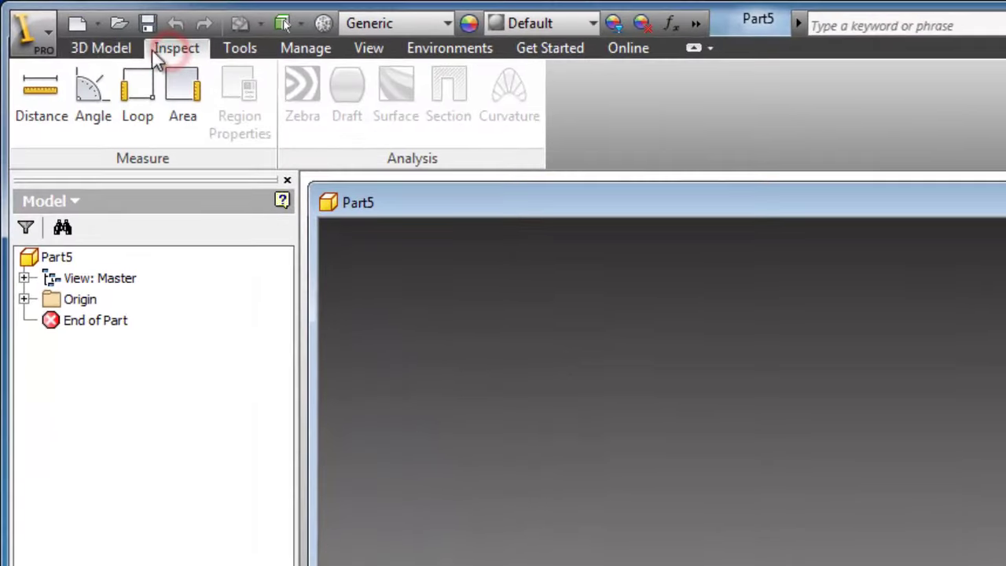
click(102, 51)
click(168, 50)
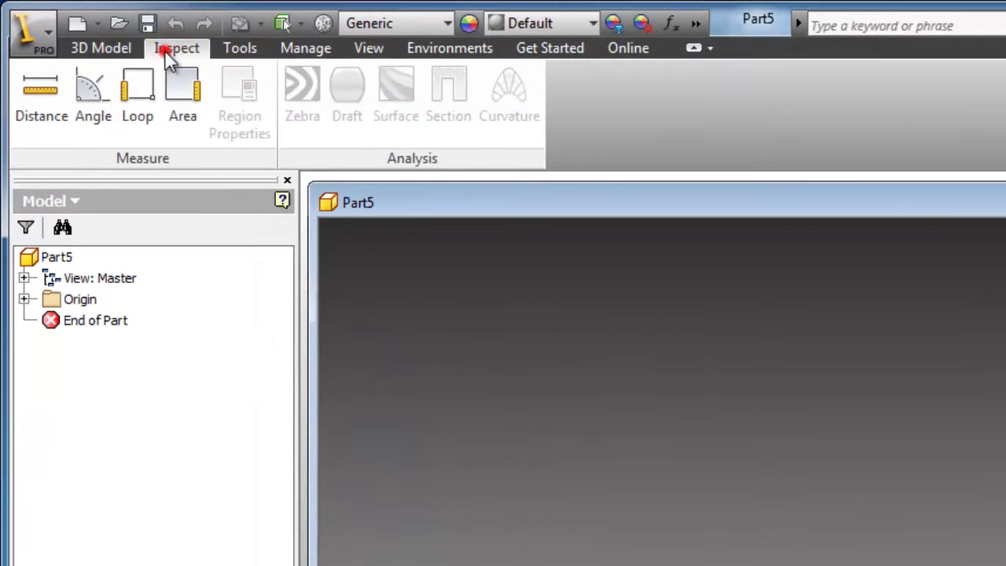
click(235, 57)
click(311, 51)
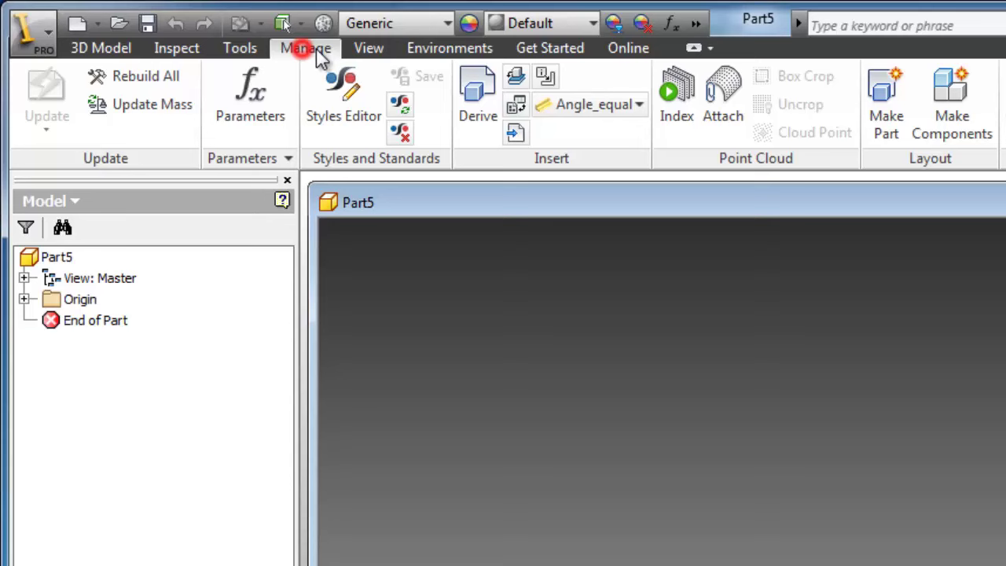
click(368, 52)
click(445, 51)
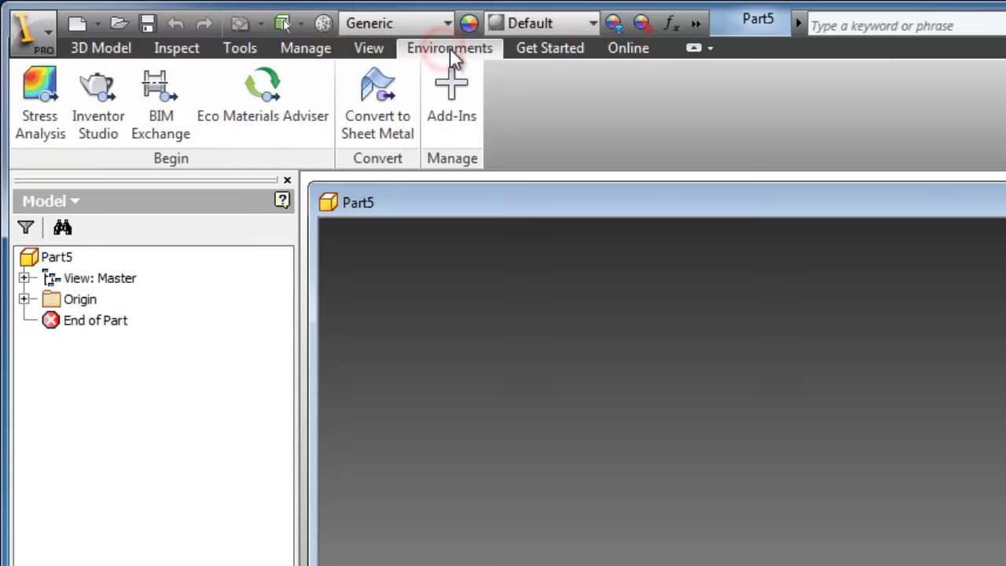
click(538, 51)
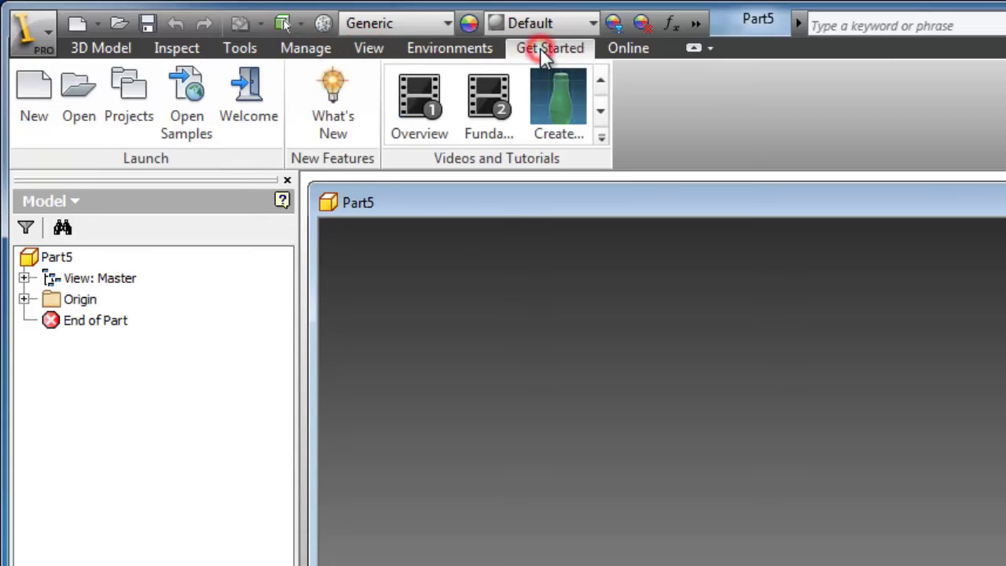
click(104, 48)
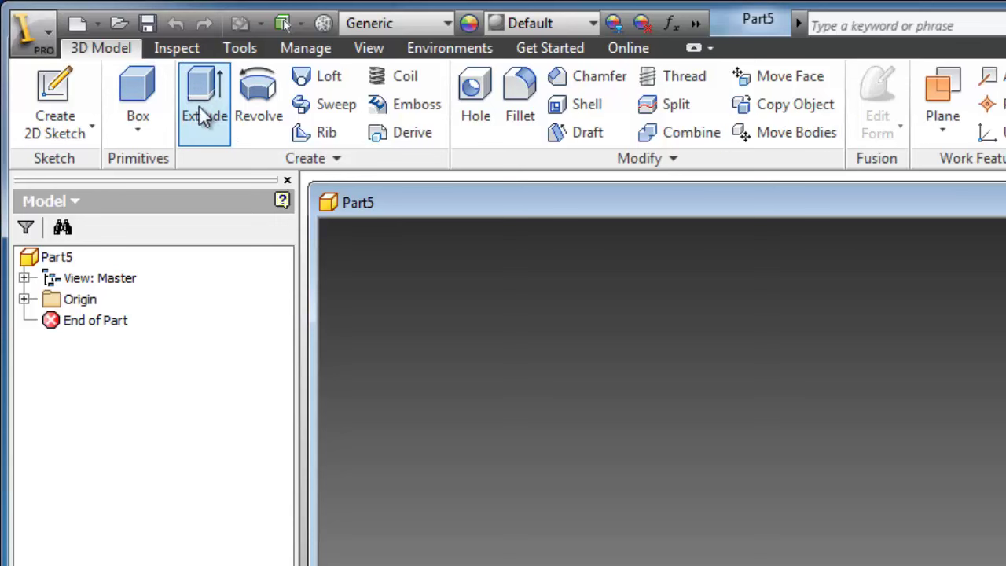
click(168, 47)
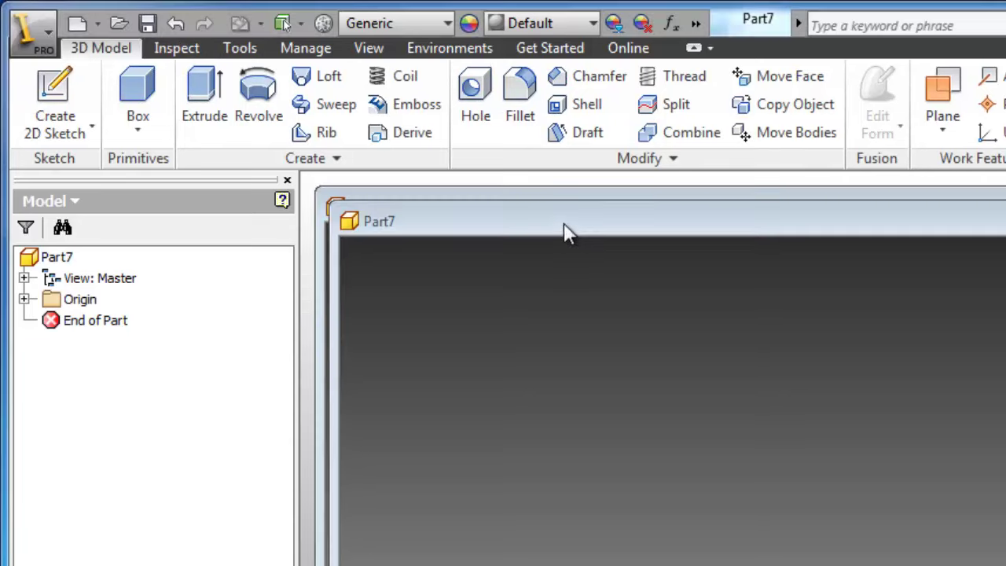
click(564, 218)
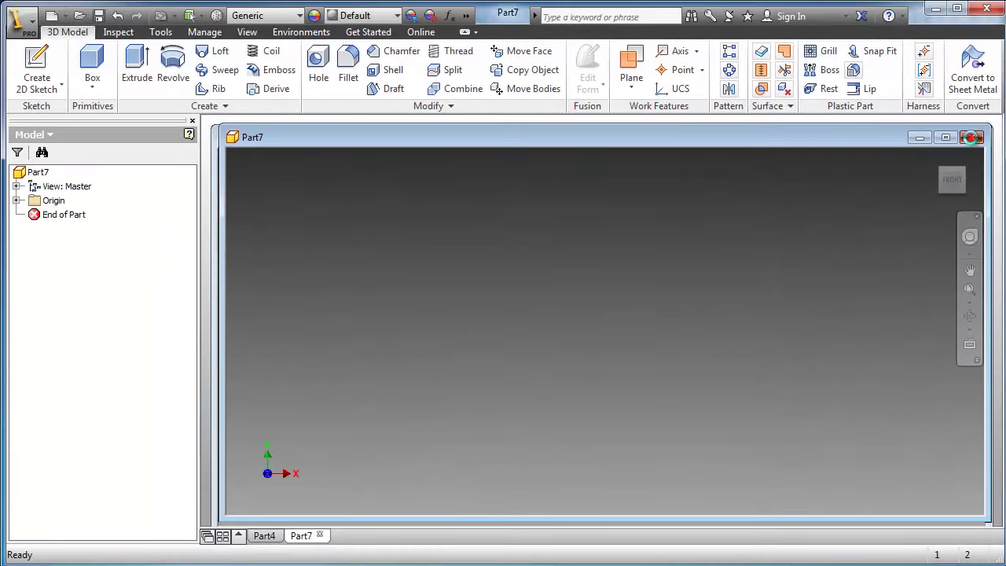
Step: Close the Part7 document window, leaving only Part4 open
click(971, 137)
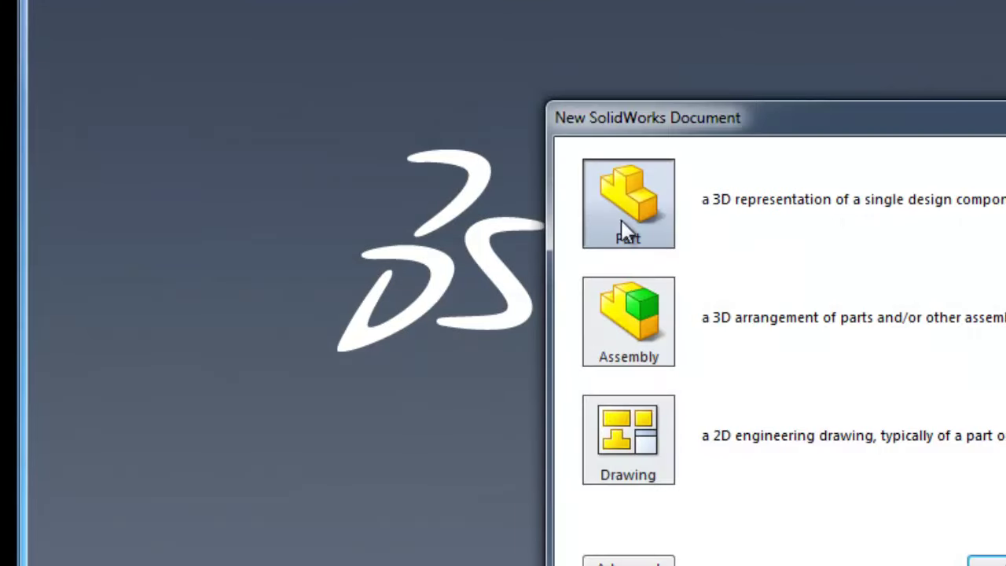
Step: Create a new SolidWorks Part1 and highlight its Right Plane for comparison
click(621, 220)
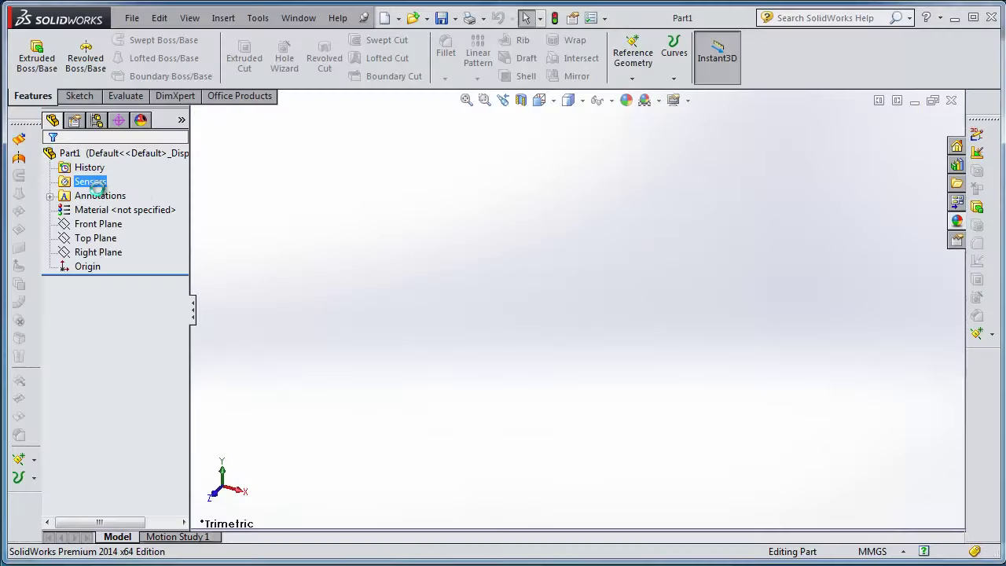
click(93, 149)
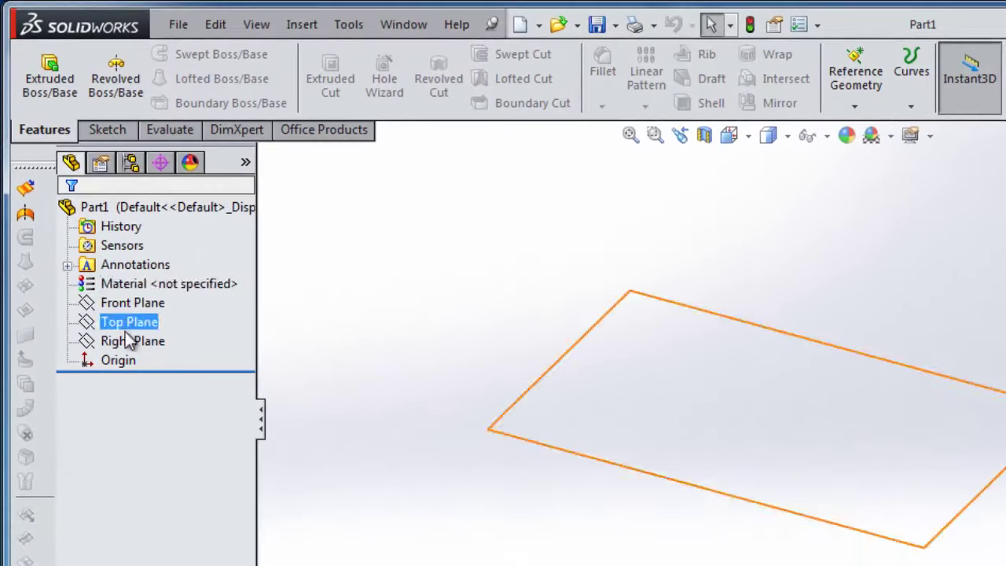
click(118, 303)
key(Escape)
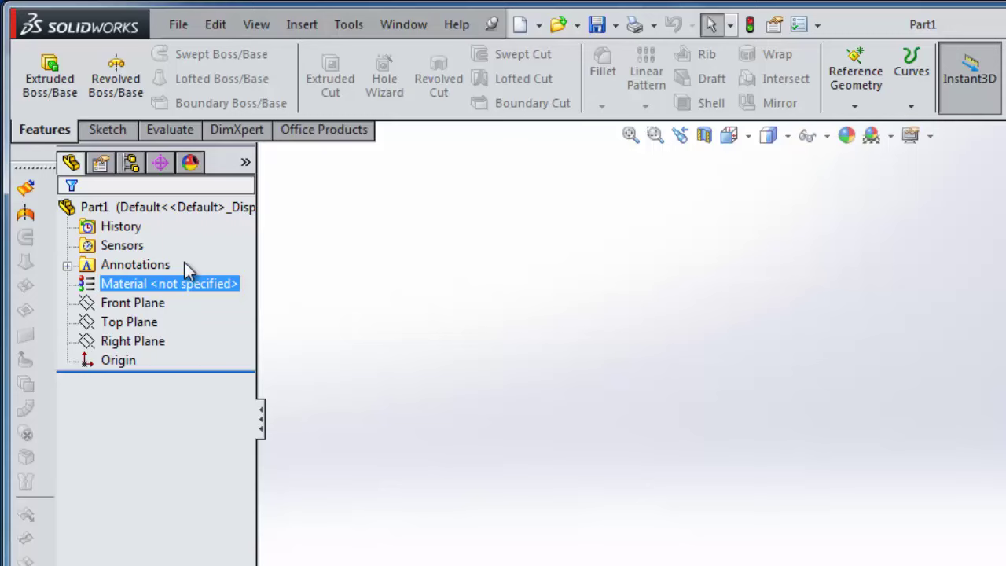